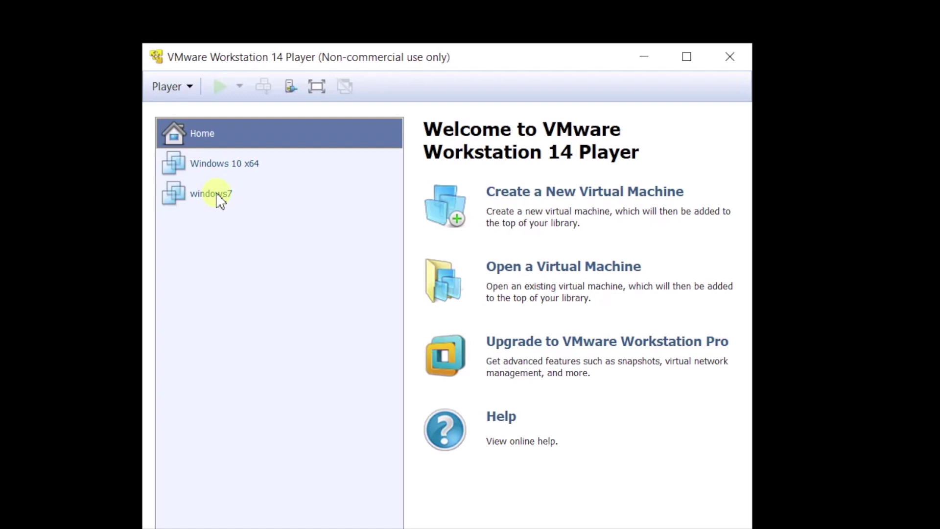
- Power on the windows7 virtual machine and reposition its window
double_click(217, 194)
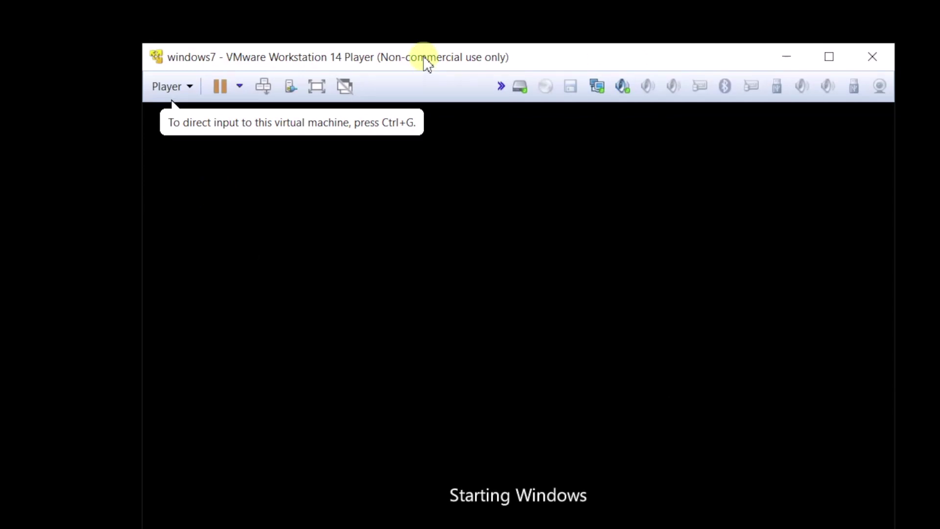
left_click_drag(427, 64, 409, 30)
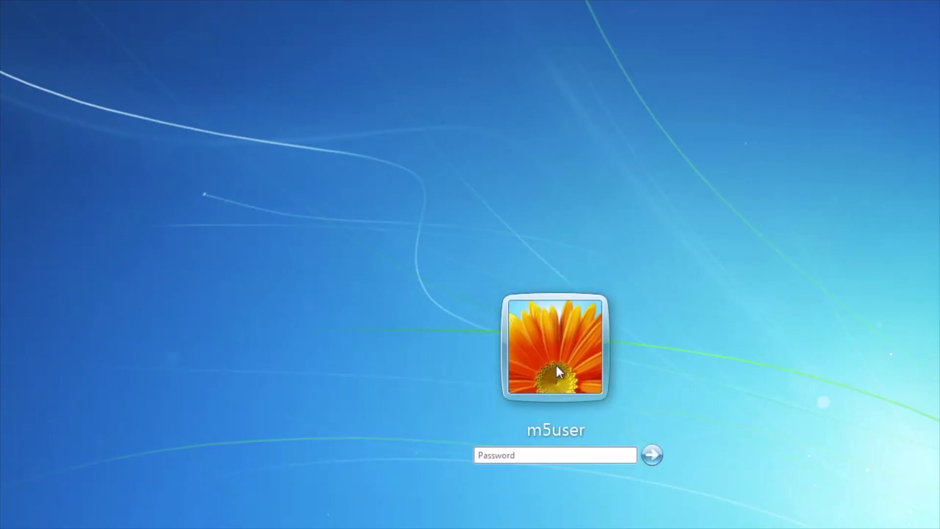
- Resize and reposition the VM window, then sign in to the windows7 guest with the account password
left_click(844, 482)
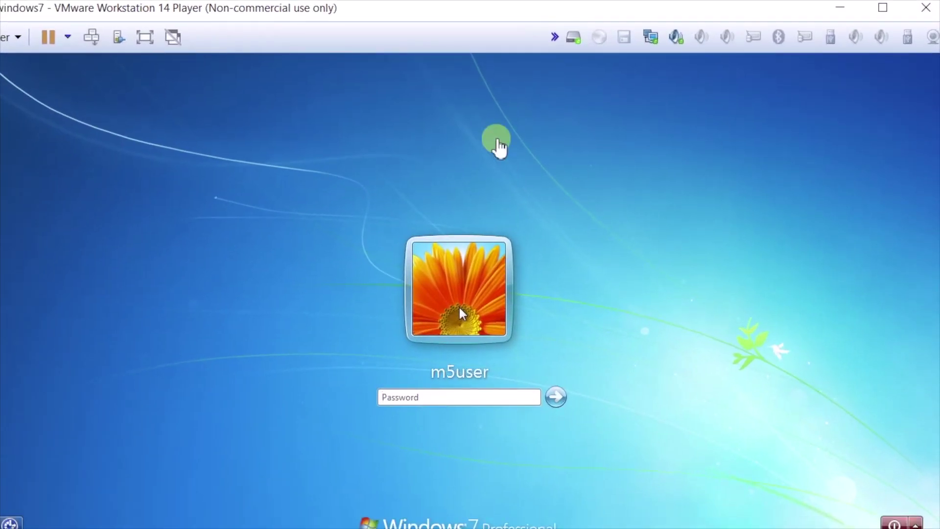
left_click(419, 402)
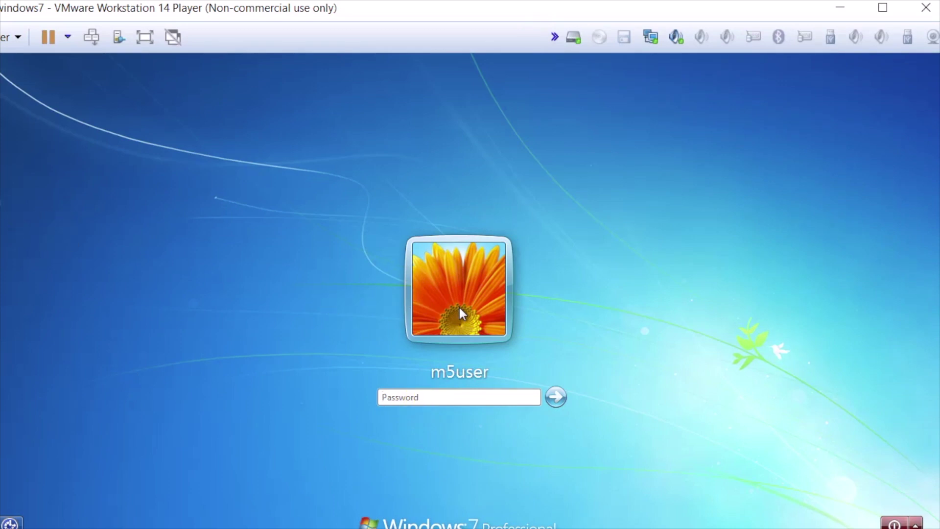
left_click_drag(3, 206, 45, 206)
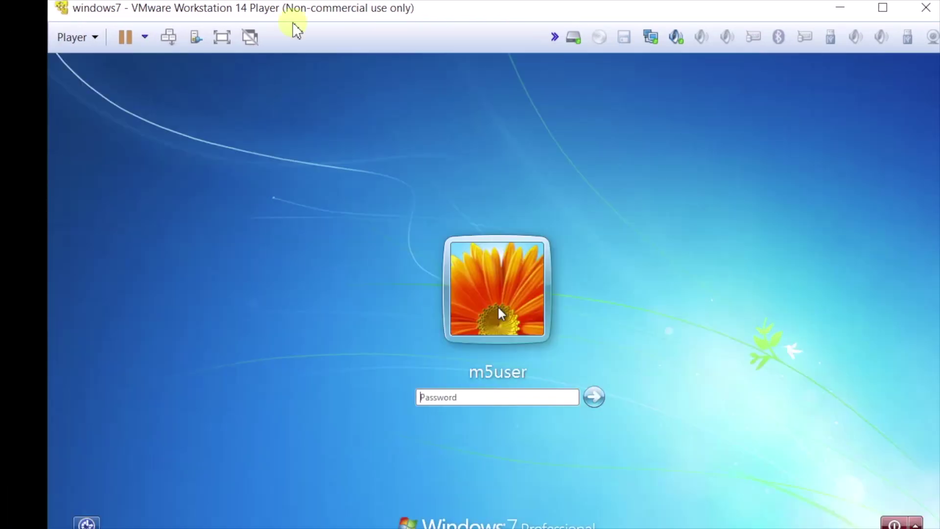
left_click_drag(294, 12, 262, 23)
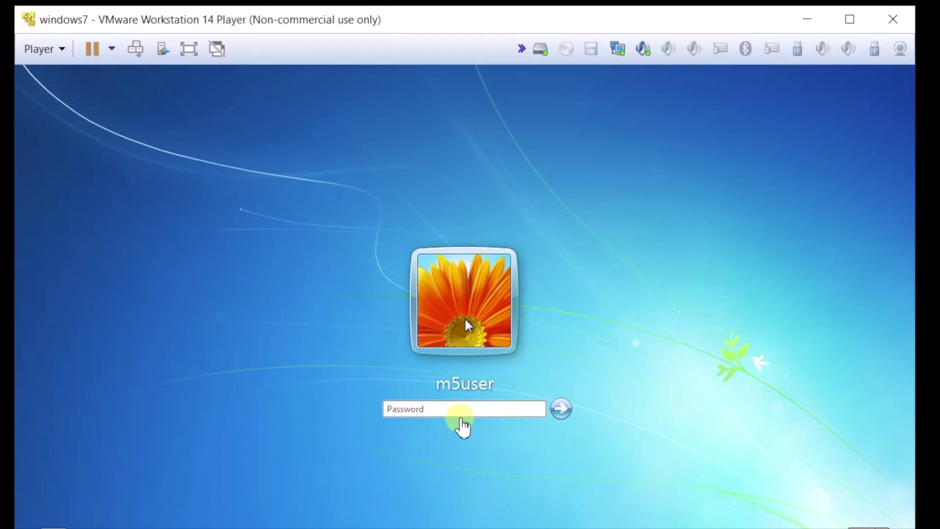
left_click(448, 414)
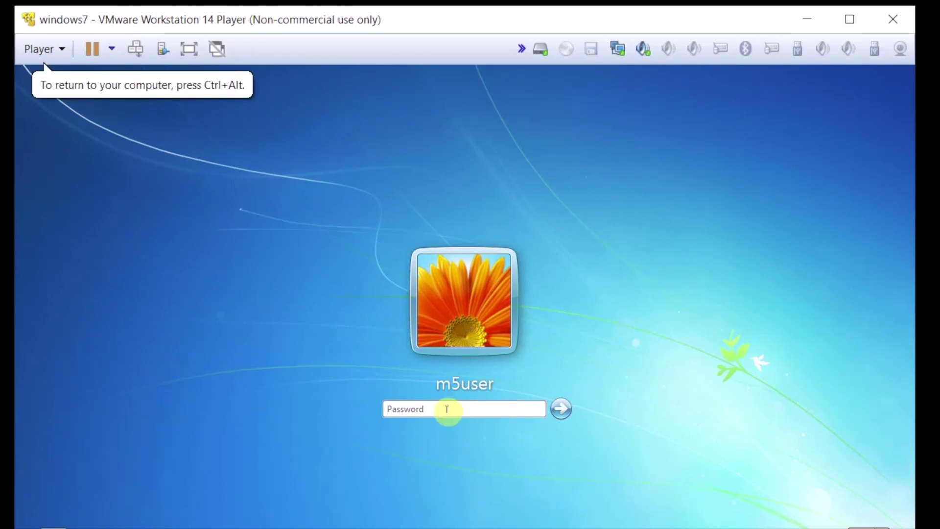
key("Return")
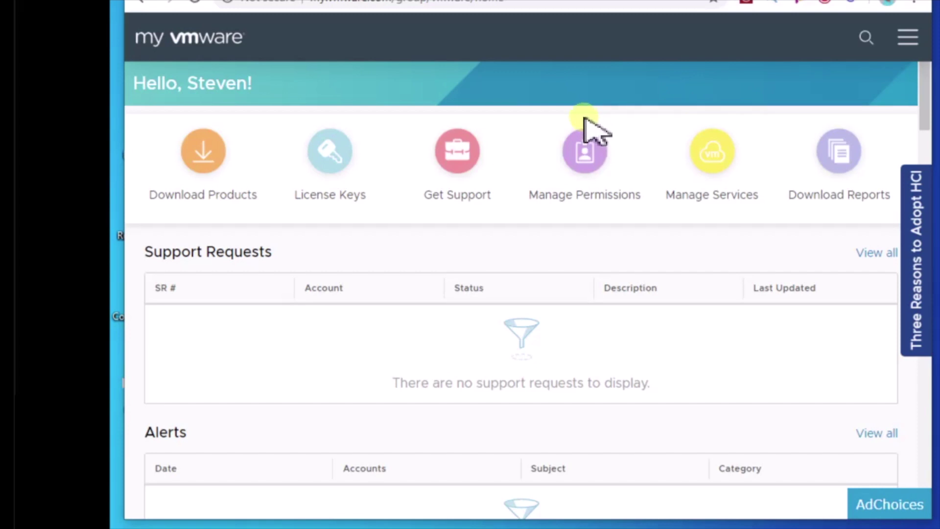
- Download the VMware Workstation 15.5.6 Player installer for Windows 64-bit from My VMware
left_click(206, 160)
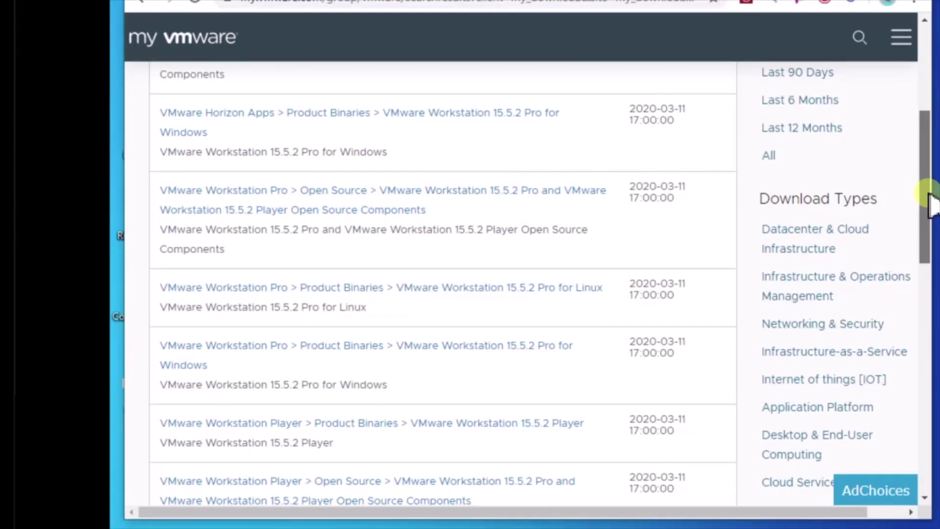
scroll(930, 209, "down", 1)
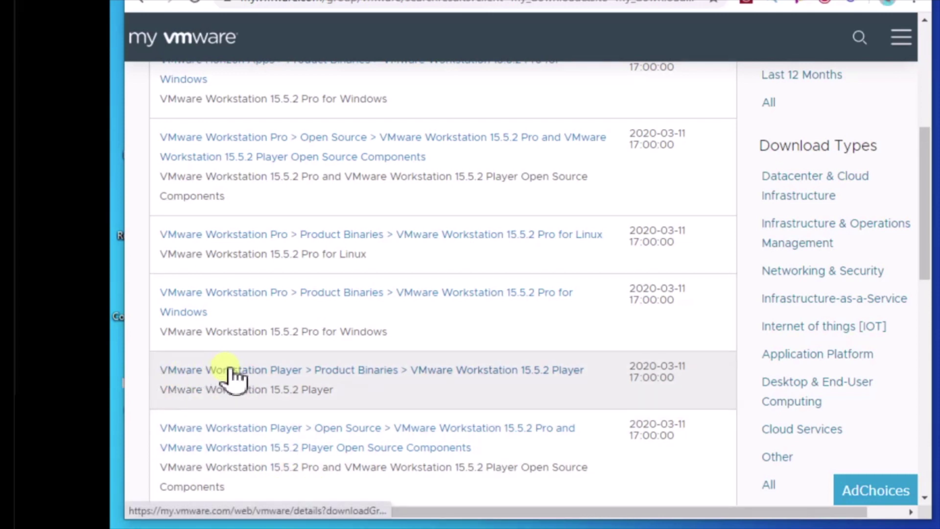
left_click(263, 372)
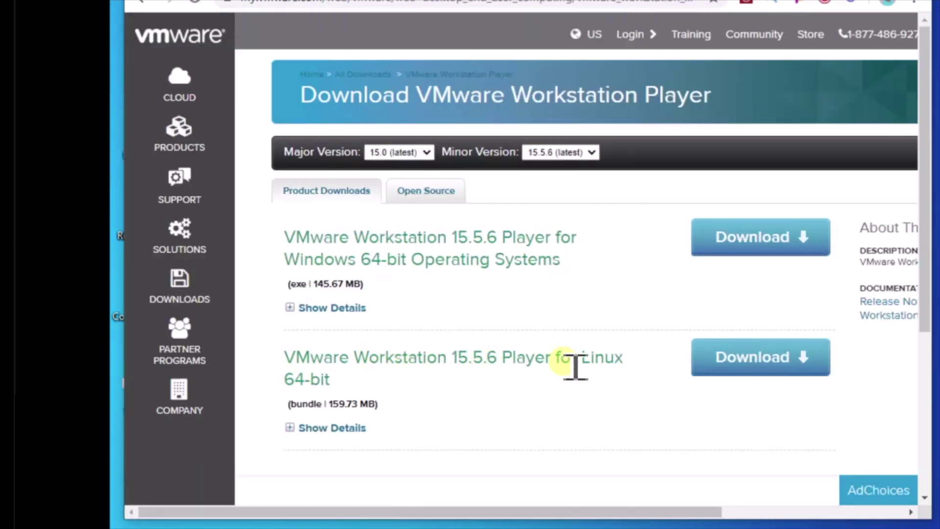
left_click(380, 507)
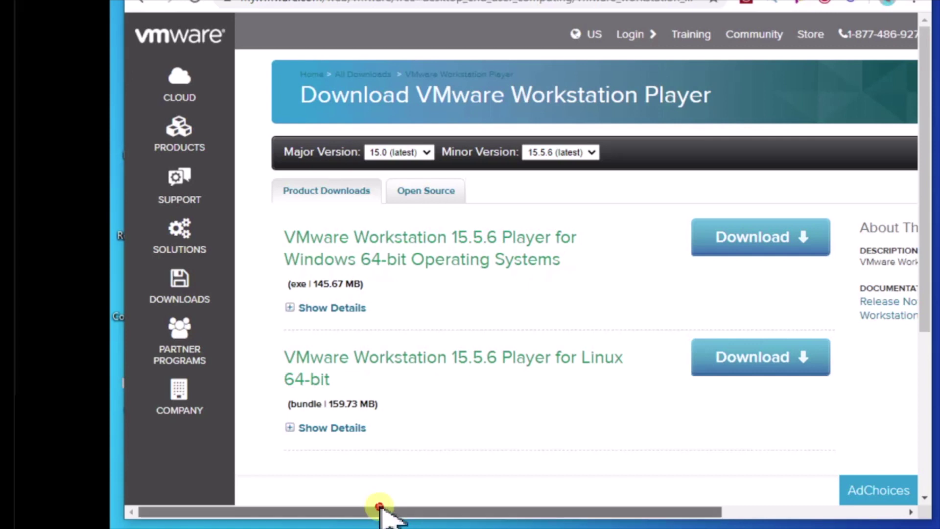
left_click_drag(379, 507, 255, 511)
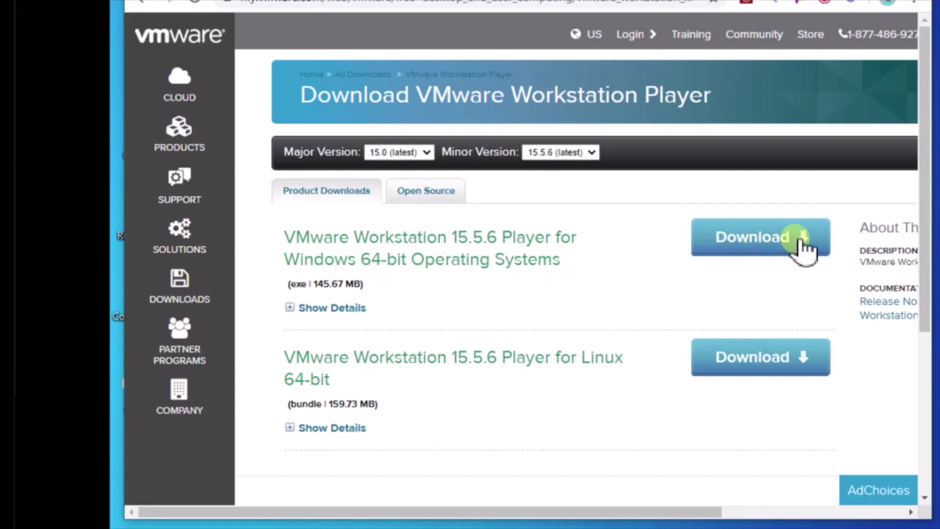
left_click(798, 240)
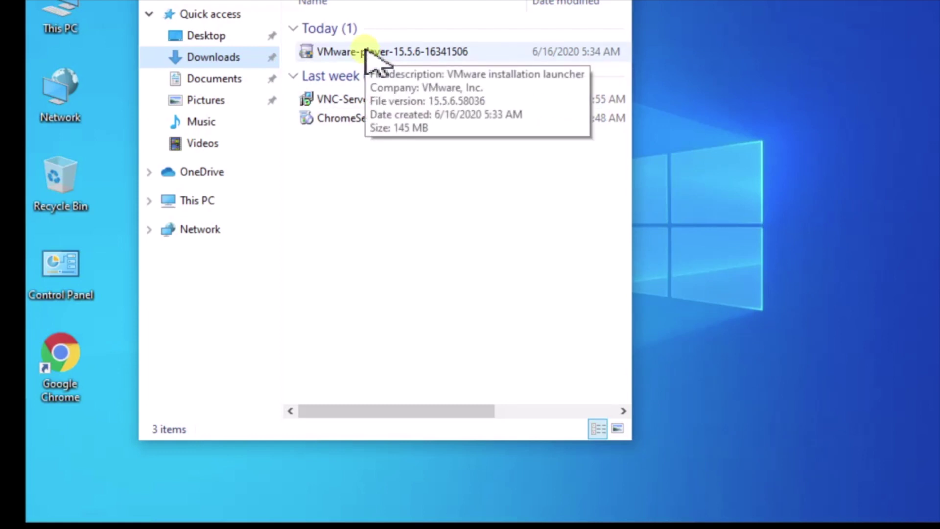
- Run VMware-player-15.5.6-16341506 as administrator and approve the UAC prompt
right_click(366, 50)
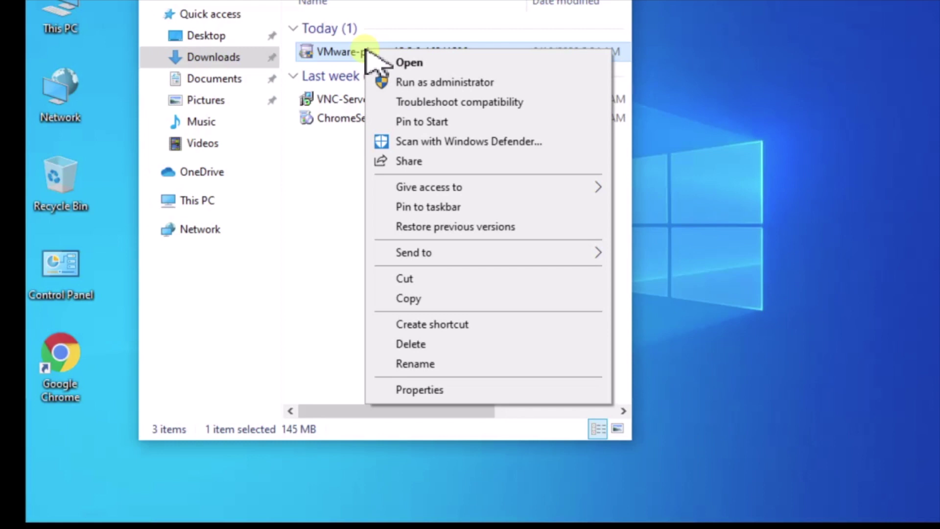
left_click(426, 83)
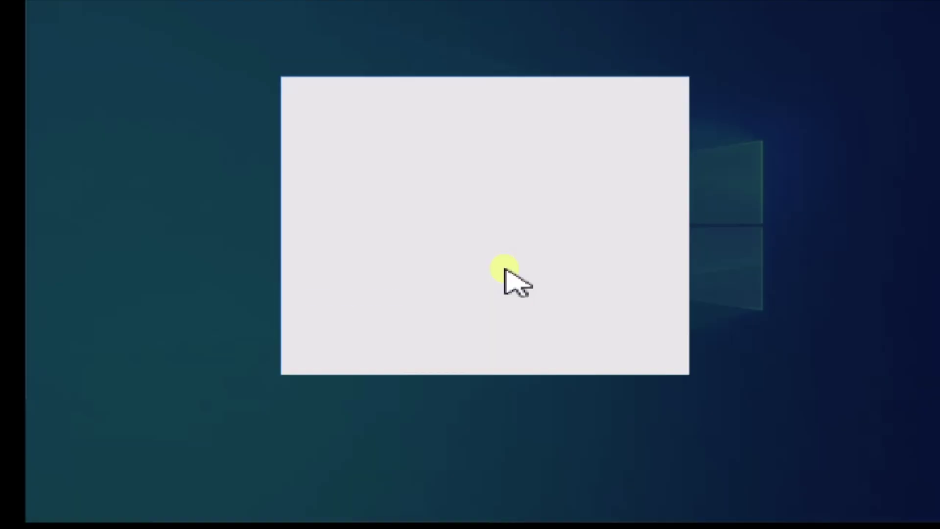
left_click(416, 341)
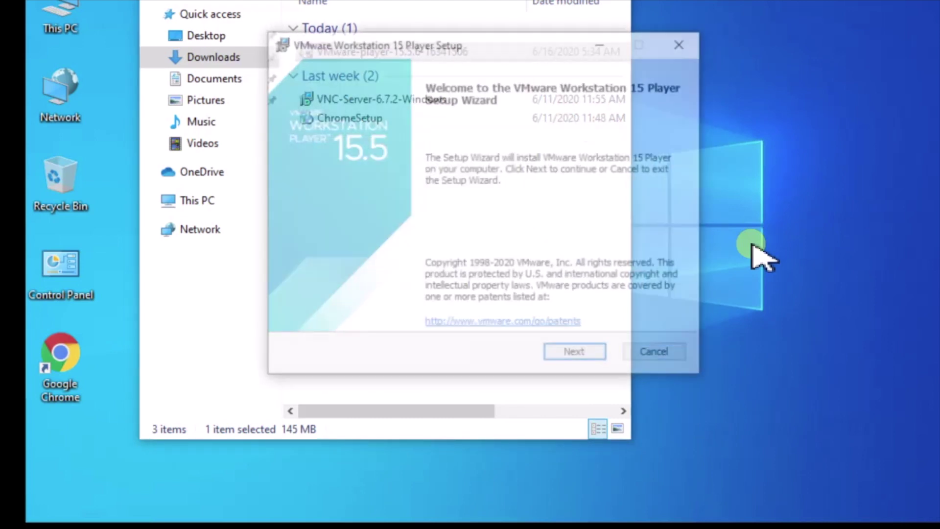
- Accept the license, complete the Workstation 15 Player installation and restart the computer
left_click(574, 353)
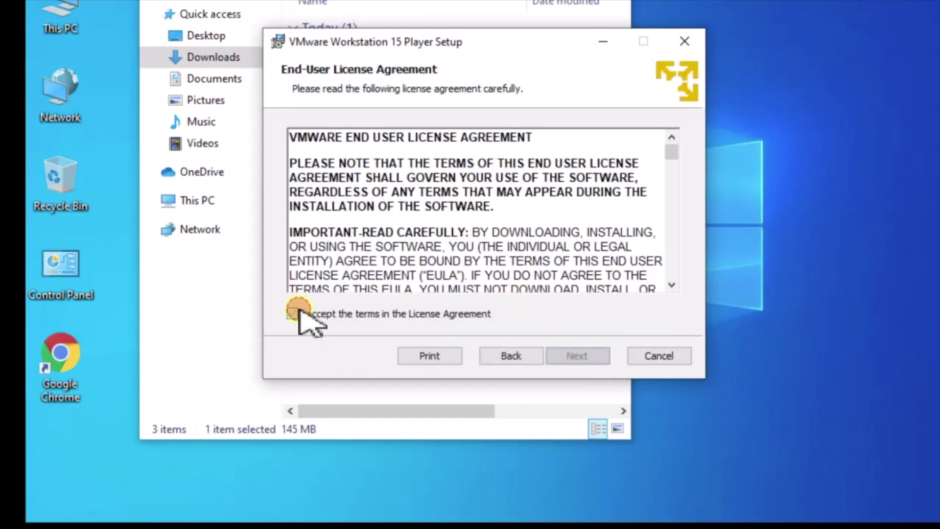
left_click(298, 312)
left_click(572, 352)
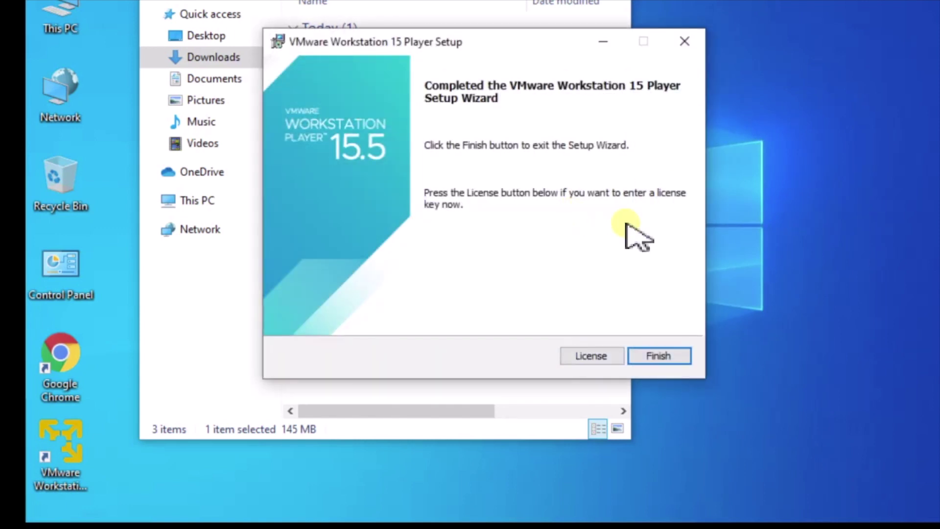
left_click(659, 356)
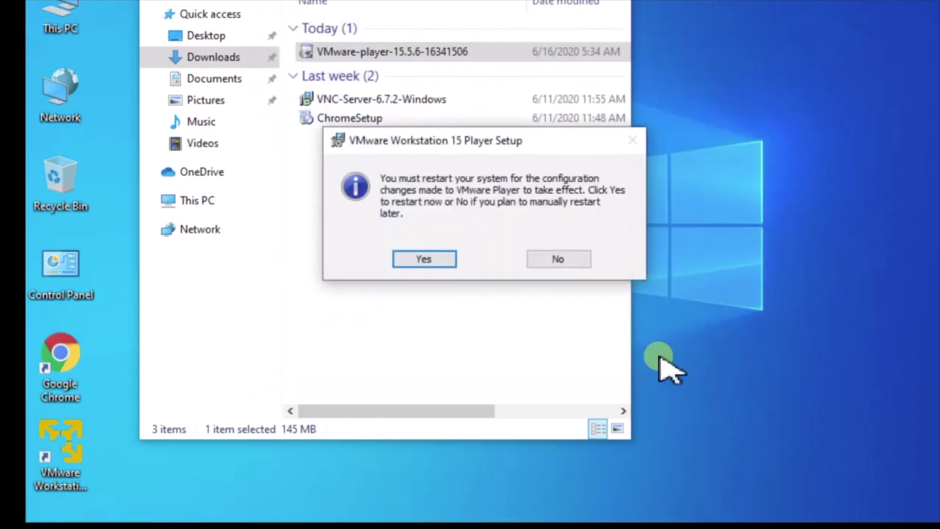
left_click(426, 259)
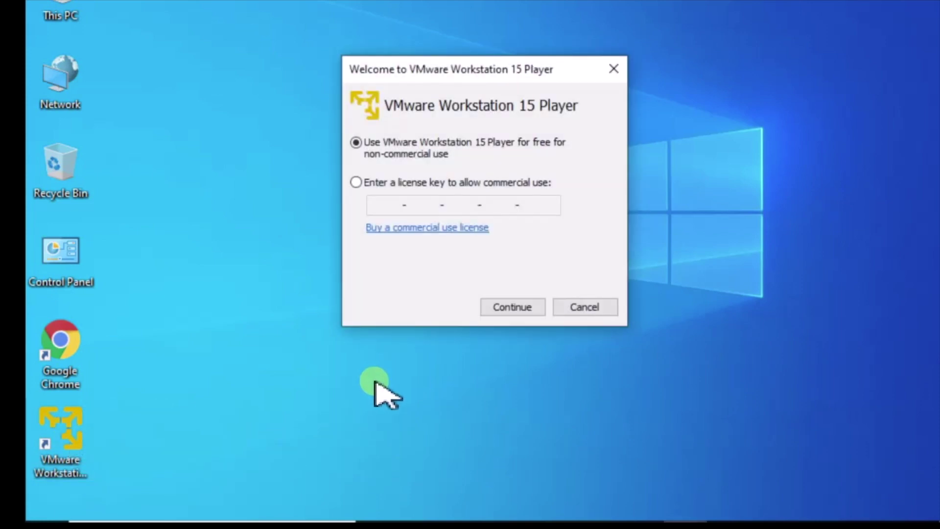
- Choose free non-commercial use, postpone software updates, and begin a new virtual machine
left_click(537, 311)
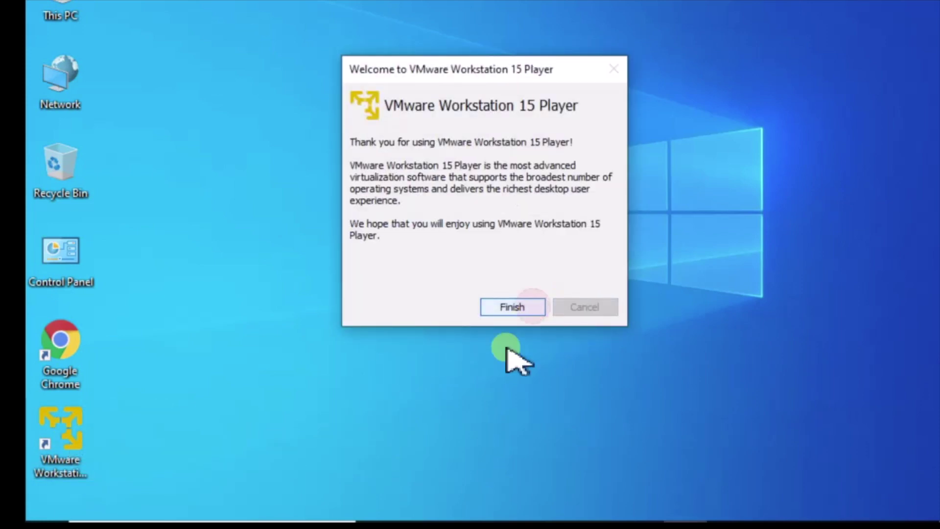
left_click(510, 309)
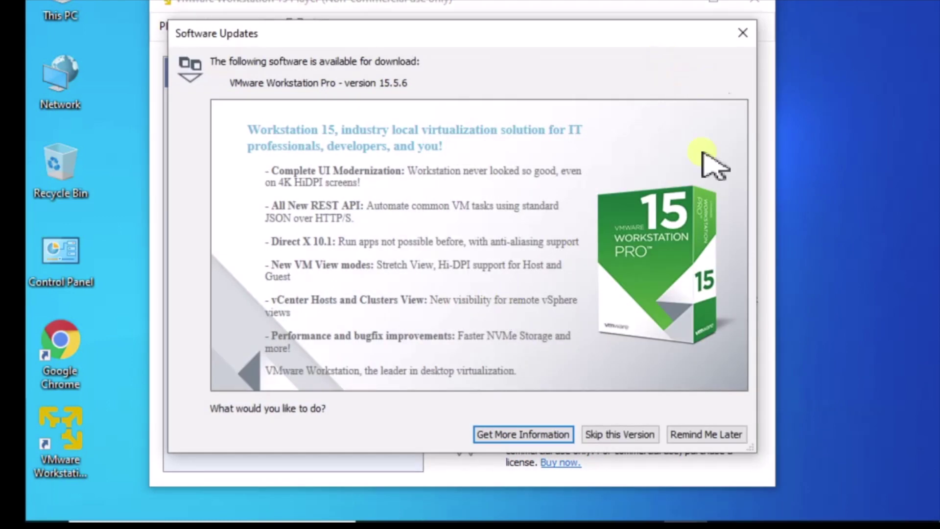
left_click(722, 434)
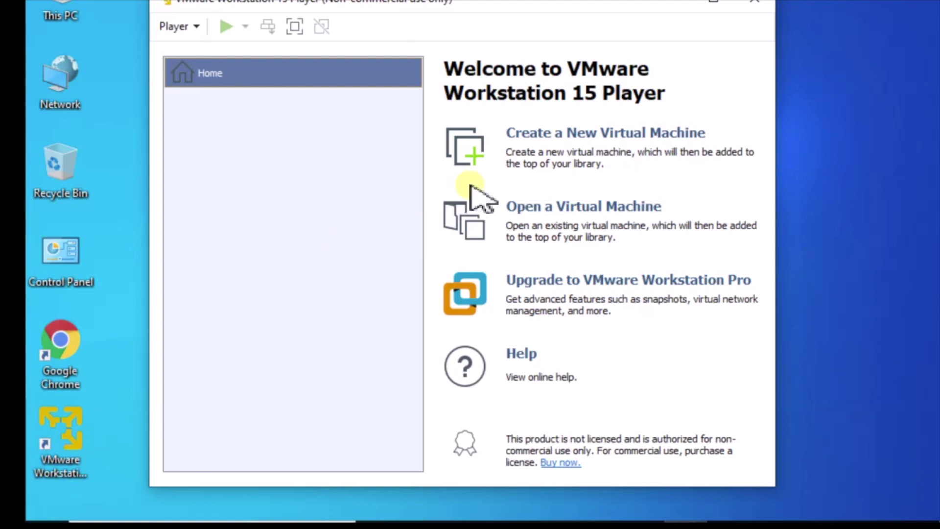
left_click(534, 134)
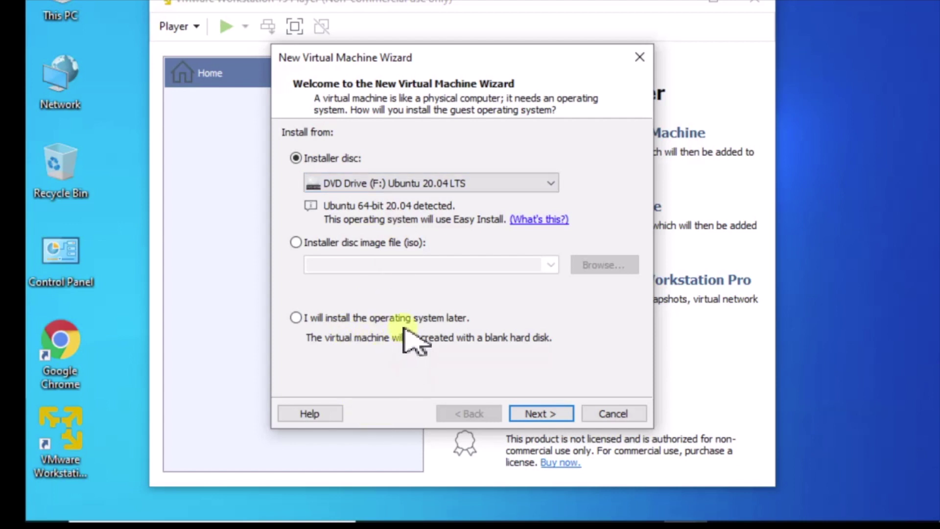
- Use the Ubuntu 20.04 installer disc and enter the user's full name, user name and password
left_click(542, 414)
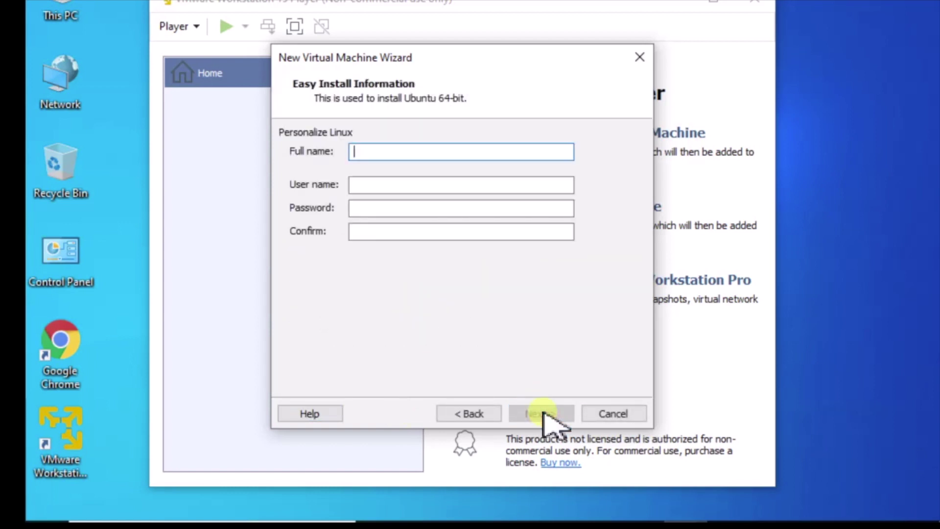
key("Tab")
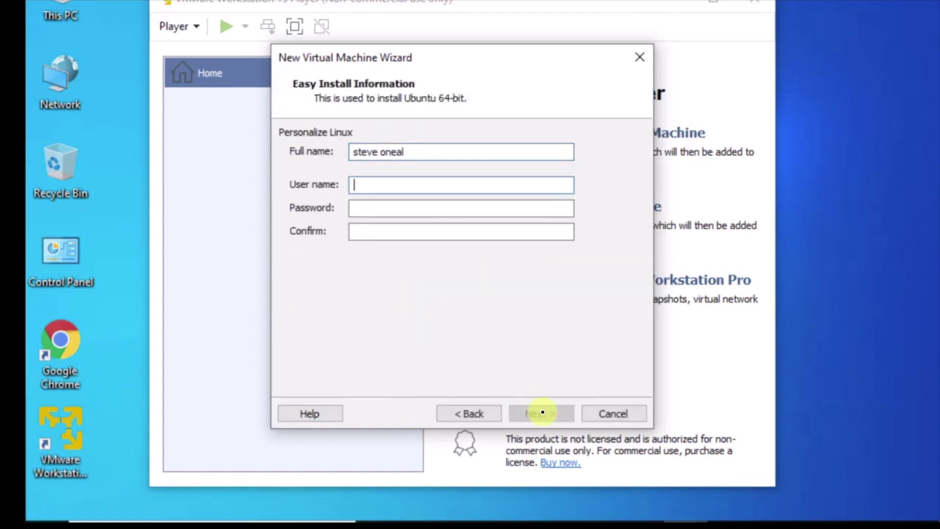
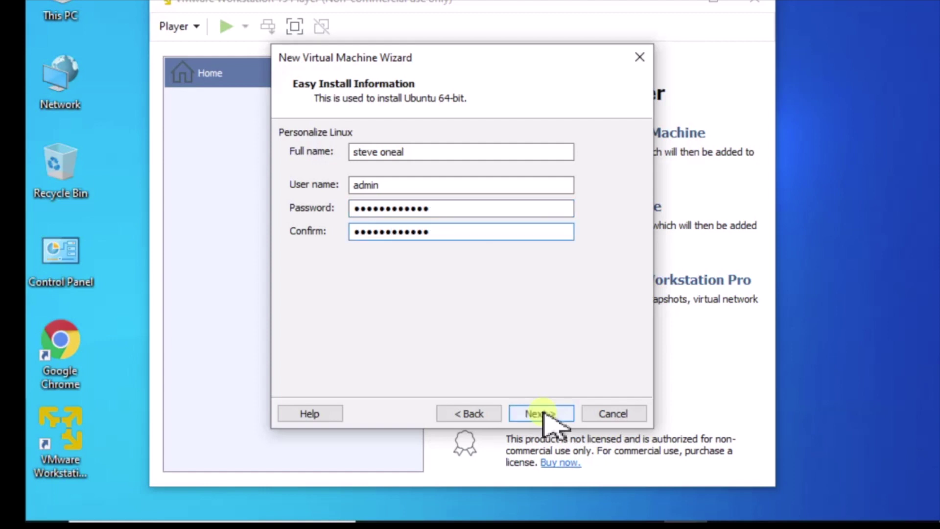
- Name the virtual machine Ubuntu 64-bit_v20
left_click(543, 412)
left_click(363, 155)
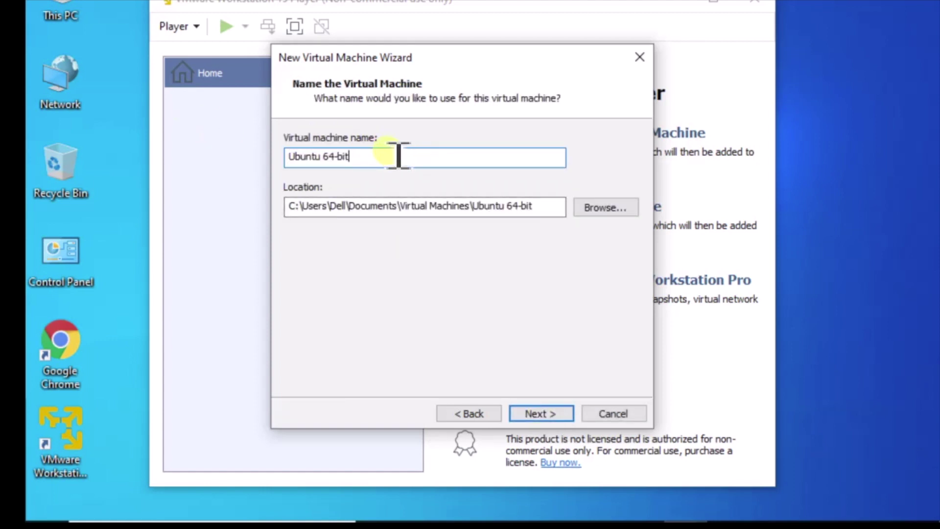
type("_v20")
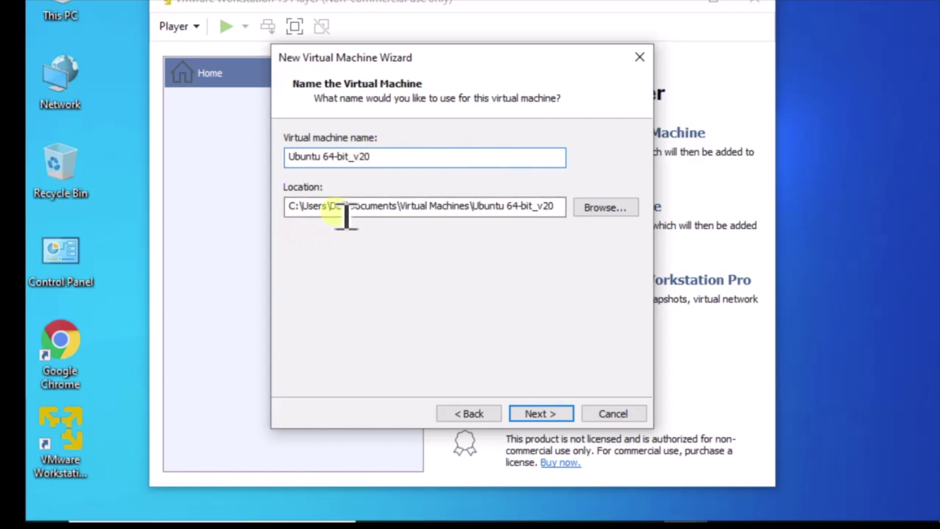
- Store the VM in a new 'Virtual Machines' folder on drive D (D:\Virtual Machines)
left_click(604, 207)
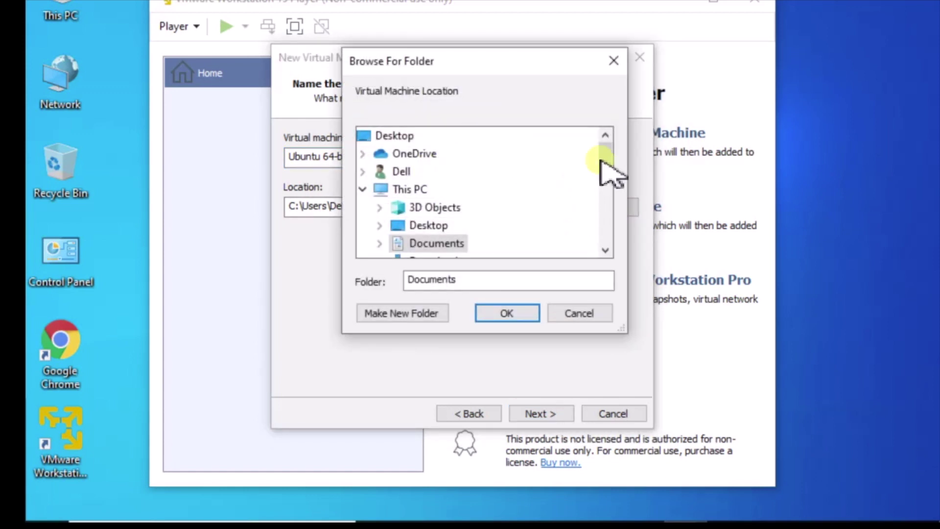
left_click_drag(605, 158, 608, 201)
left_click(473, 207)
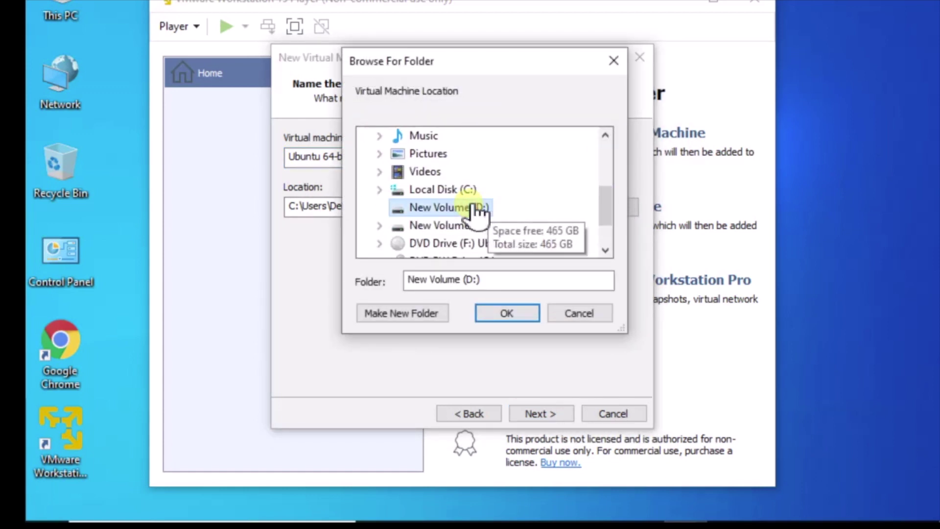
left_click(407, 317)
type("Vi")
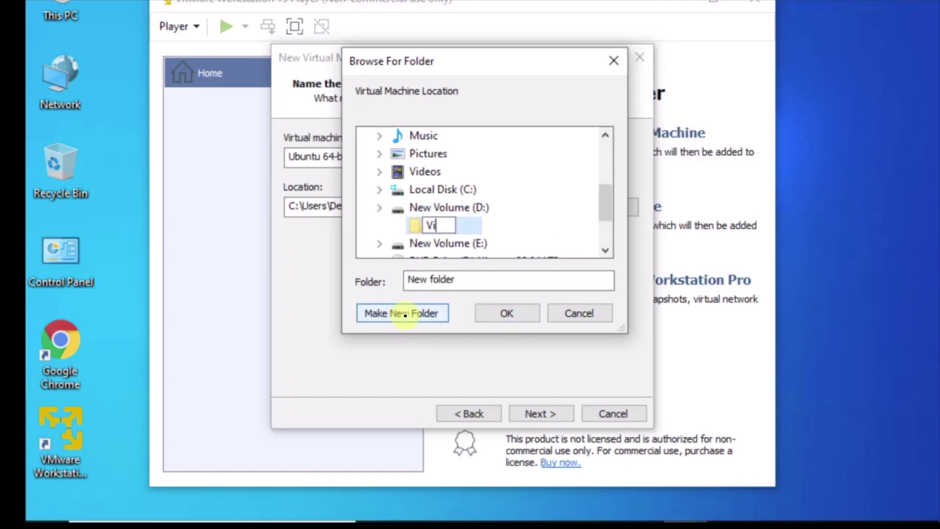
type("rtual Mach")
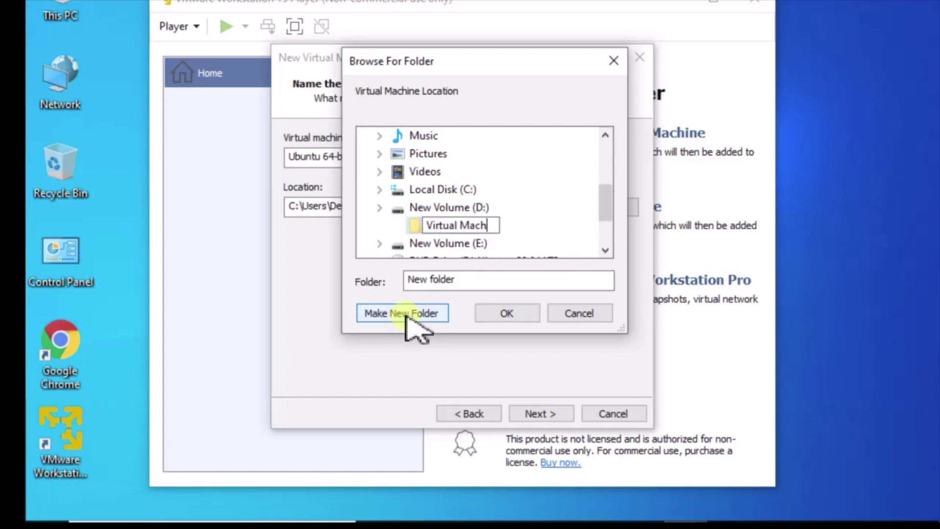
type("ines")
left_click(546, 215)
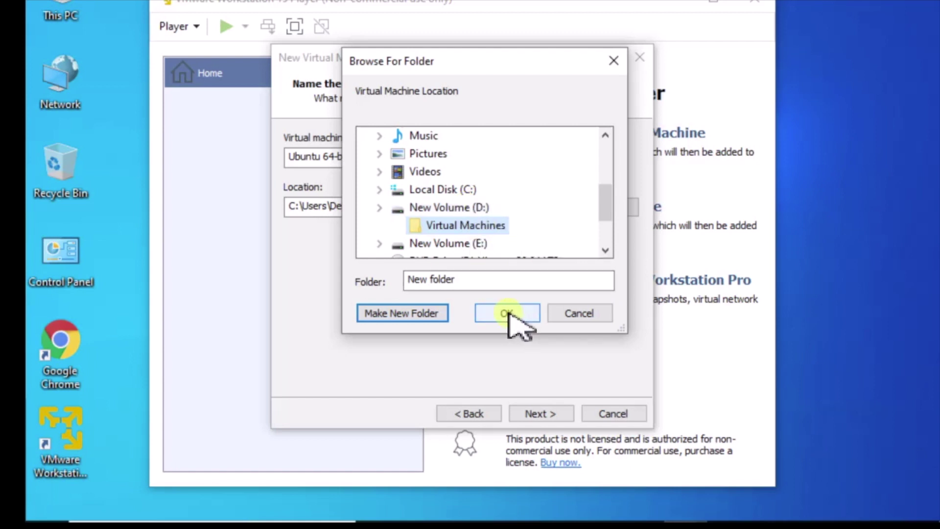
left_click(508, 314)
left_click(467, 204)
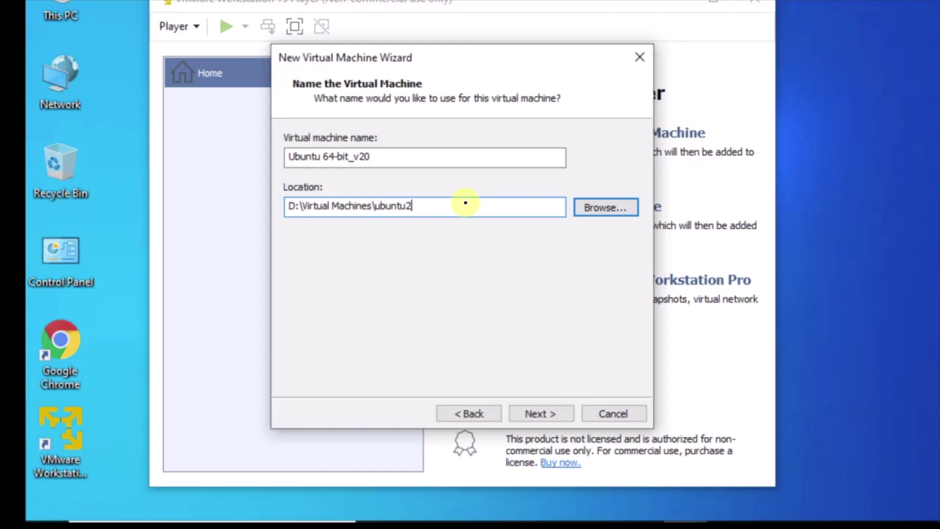
- Accept the D:\Virtual Machines\ubuntu20 location and keep the suggested 20 GB split disk
left_click(539, 414)
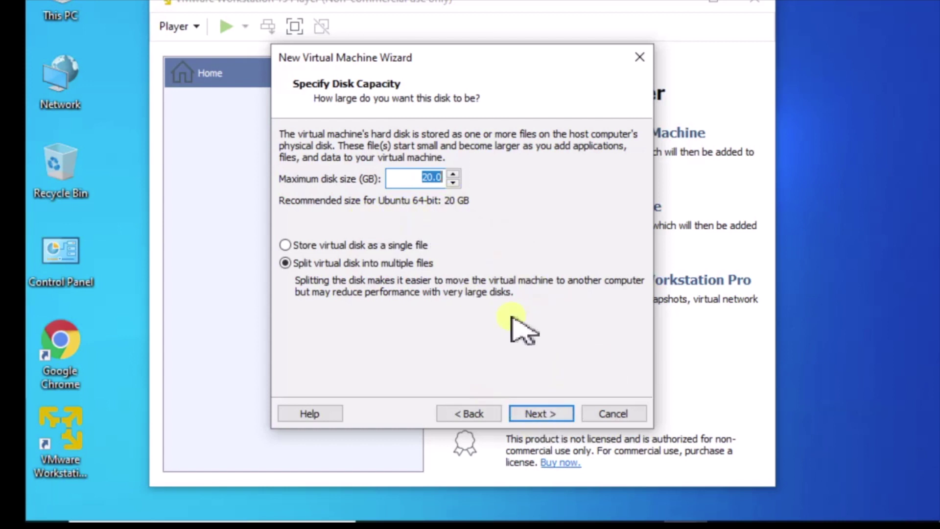
left_click(541, 414)
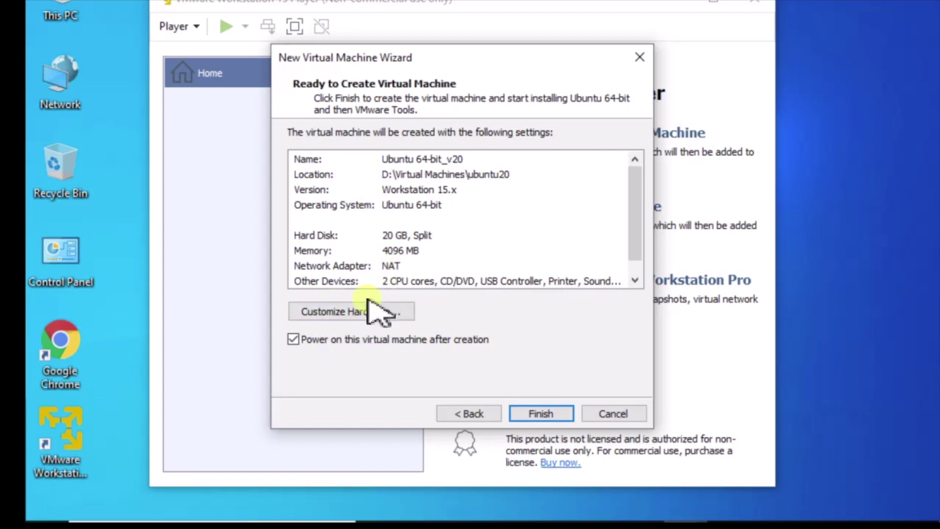
- Finish creating Ubuntu 64-bit_v20 with its 20 GB split disk and 4096 MB memory
left_click(544, 412)
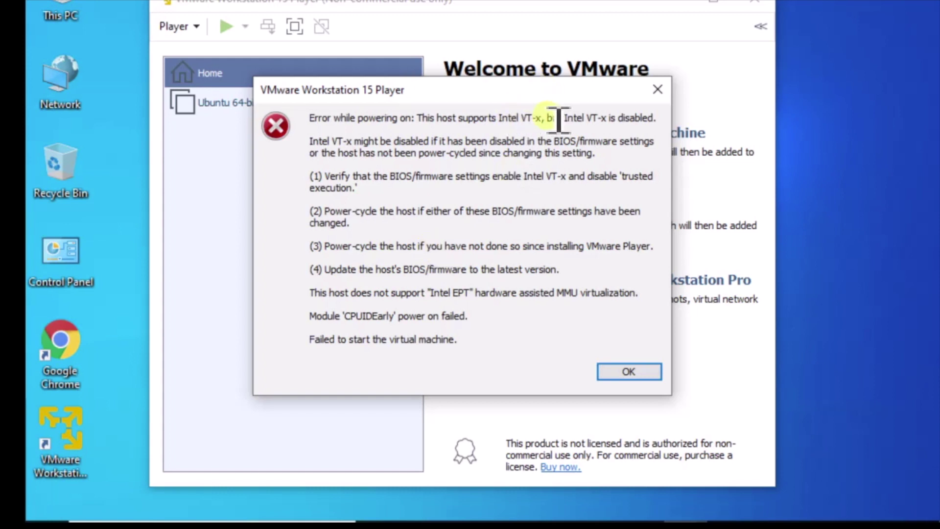
- Acknowledge the Intel VT-x power-on error and close the VMware Player window
left_click_drag(545, 119, 500, 120)
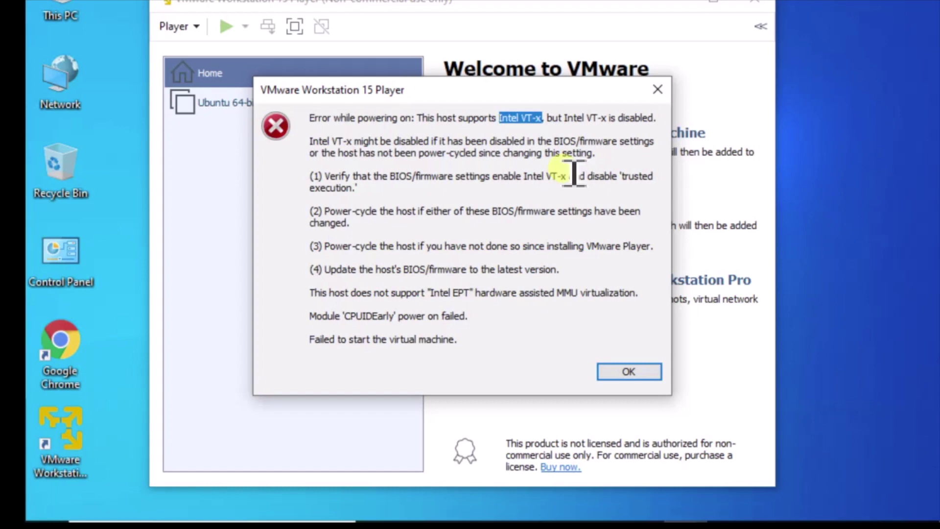
left_click(635, 375)
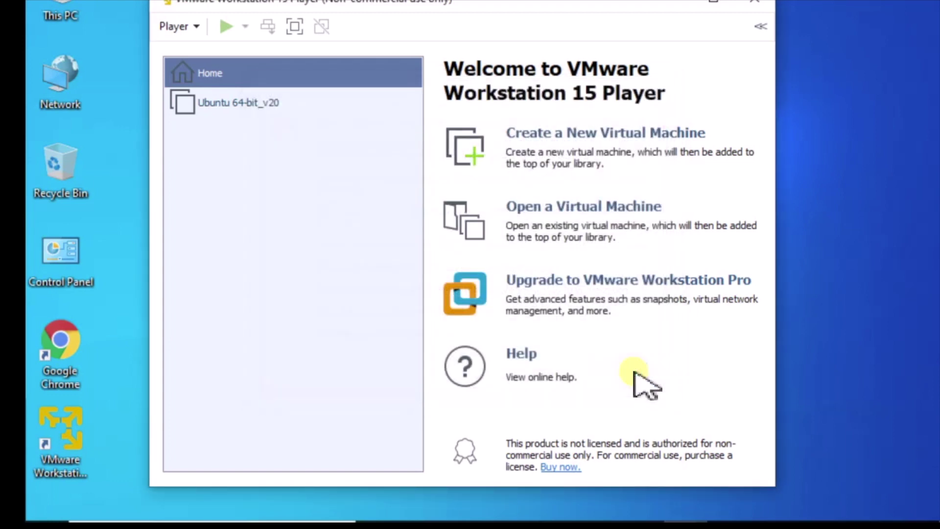
left_click(764, 15)
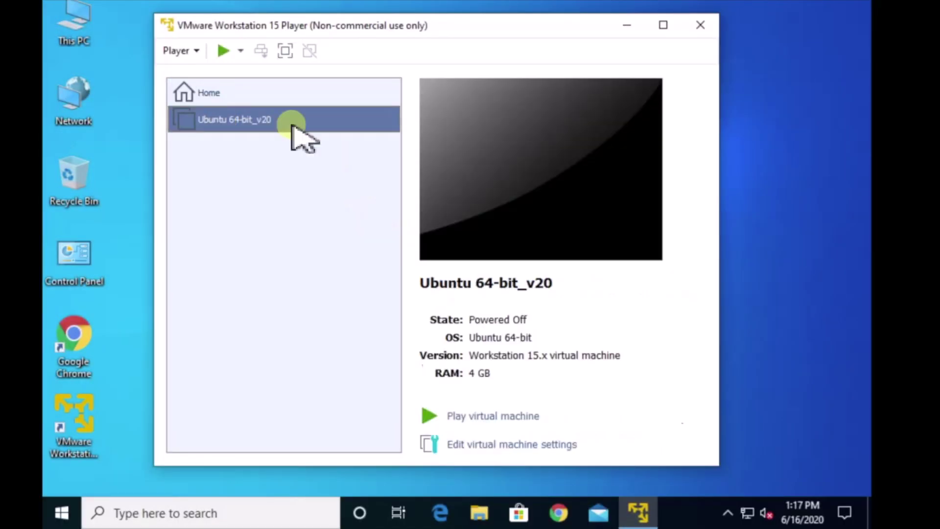
- Power on Ubuntu 64-bit_v20 and choose Remind Me Later for the VMware Tools download
left_click(476, 415)
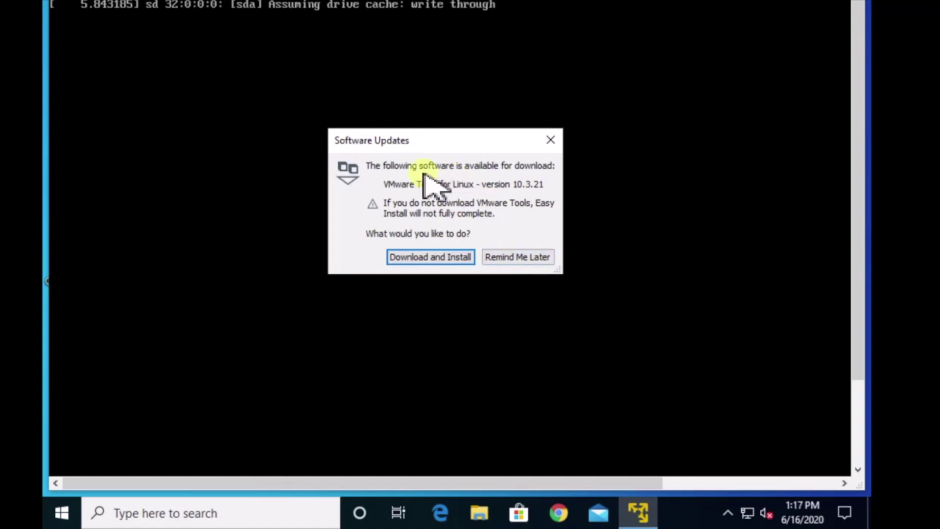
left_click(532, 258)
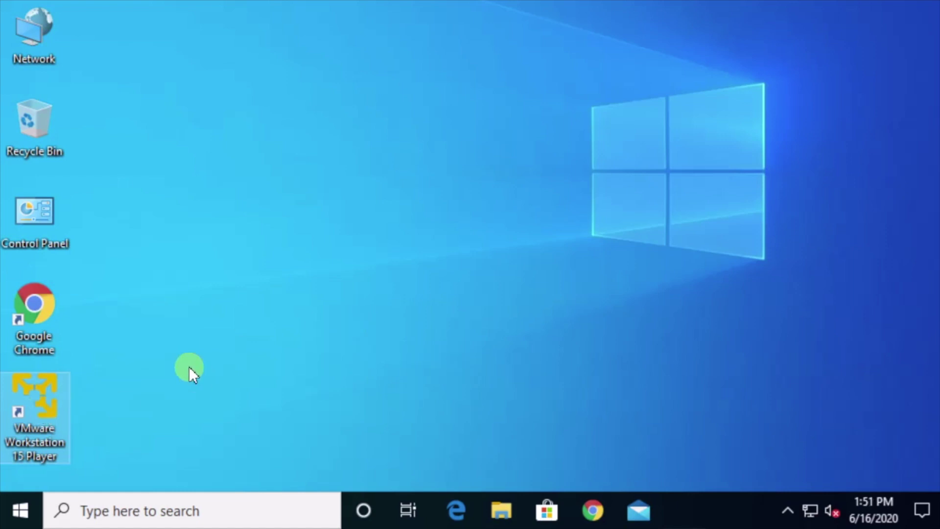
- Relaunch VMware Workstation 15 Player, start Ubuntu 64-bit_v20, and defer the VMware Tools download
double_click(39, 412)
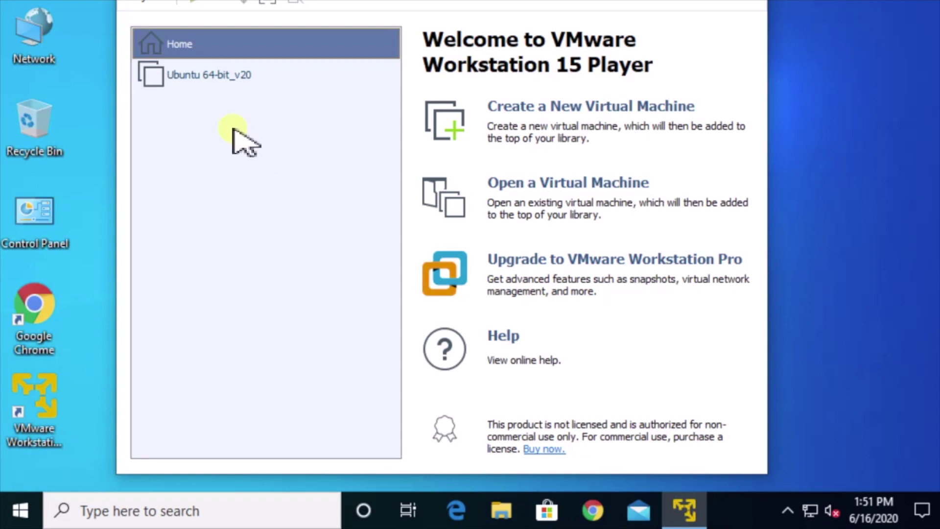
double_click(204, 76)
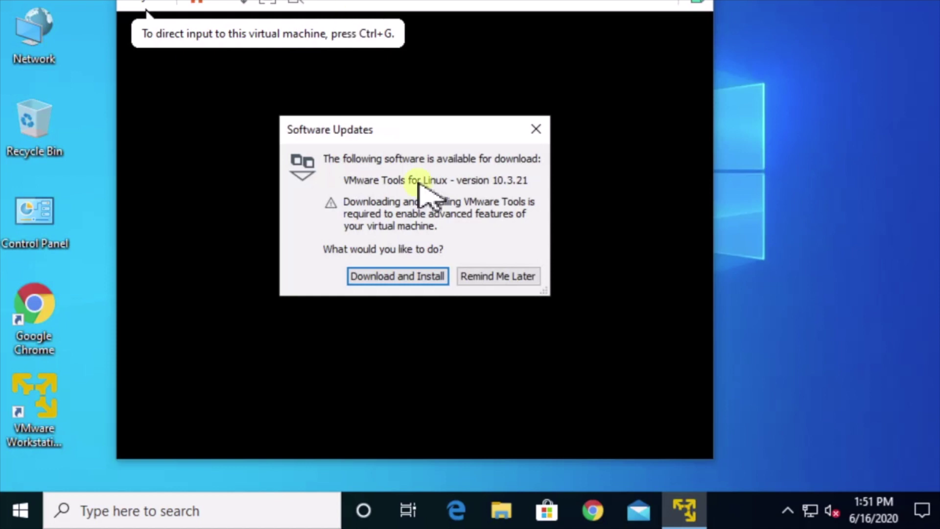
left_click(469, 276)
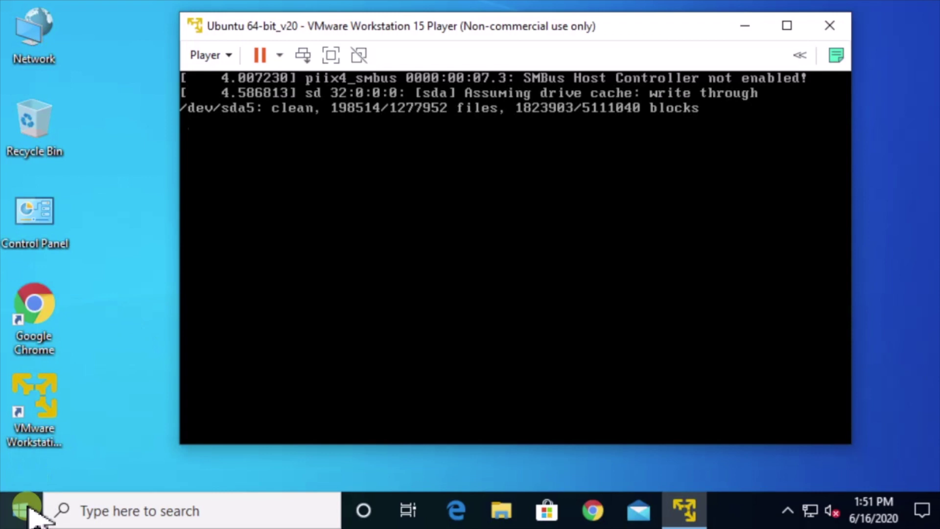
- Open Command Prompt by searching Windows for cmd
left_click(108, 509)
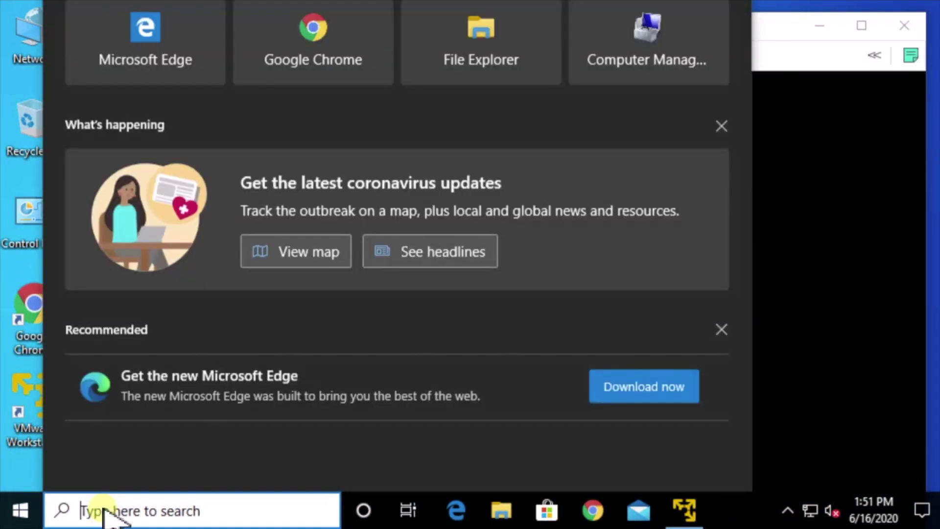
type("cmd")
key("Return")
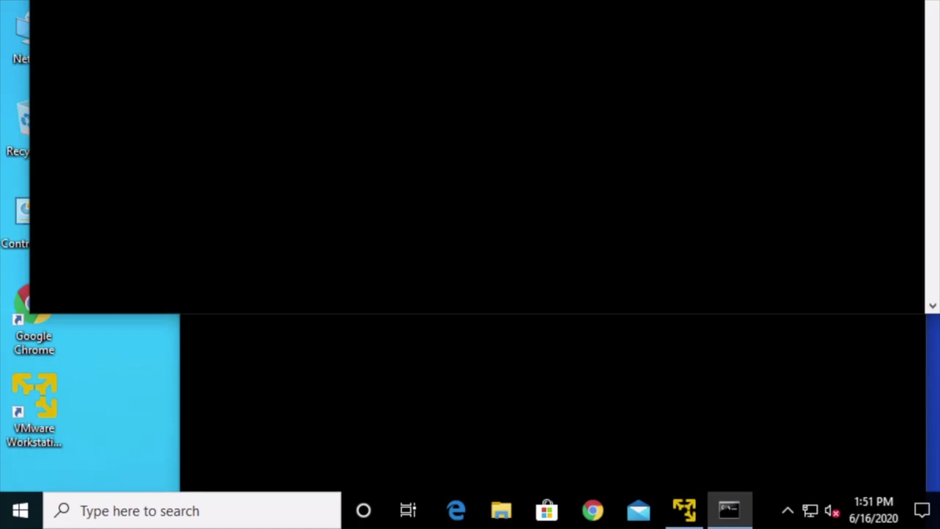
- Run ipconfig /all, scroll to the VMnet1 and VMnet8 adapters, then close Command Prompt
type("ipco")
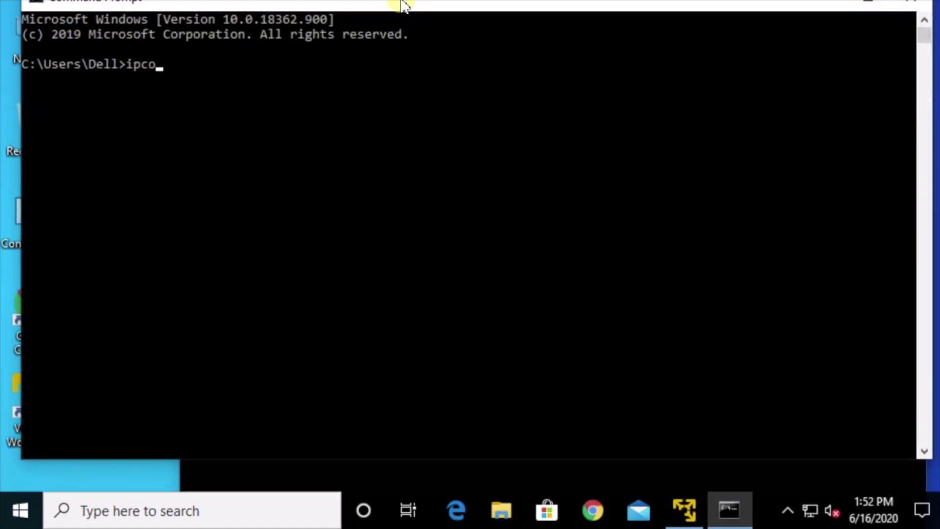
type("nfig /all")
key("Return")
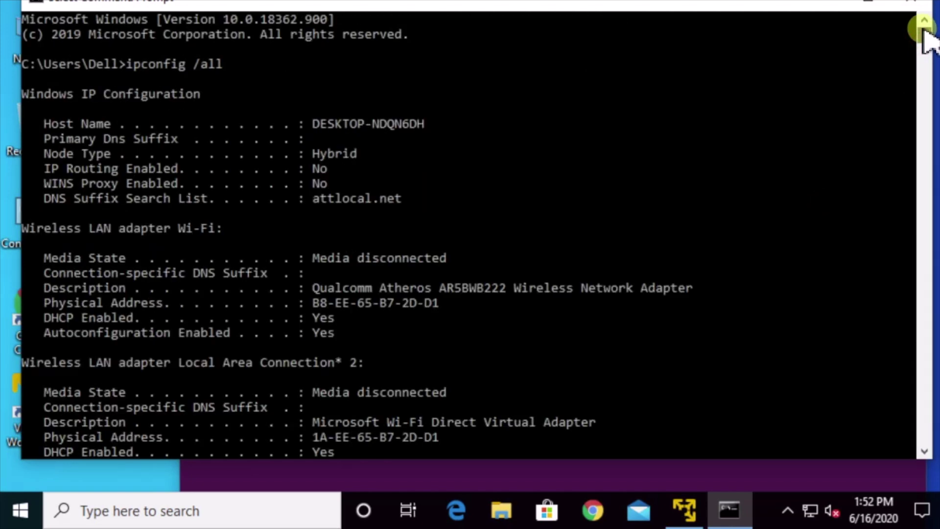
left_click_drag(923, 28, 921, 39)
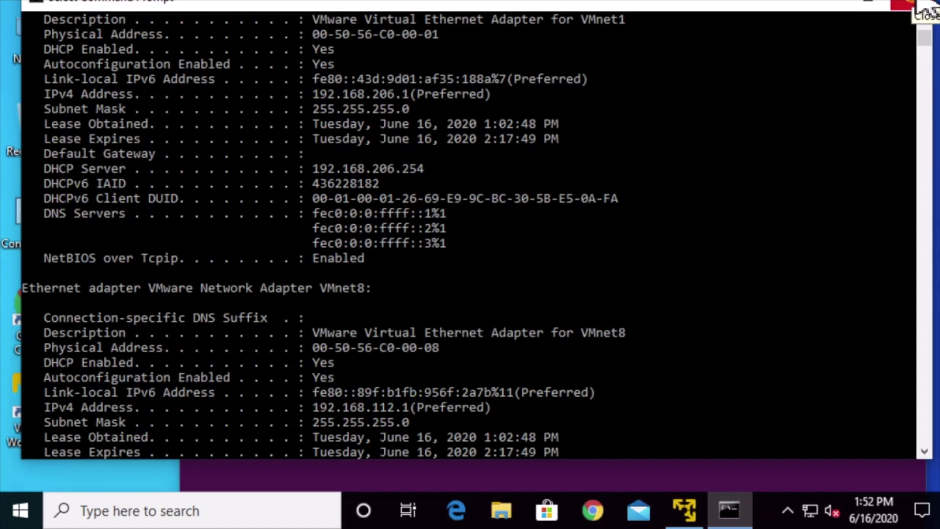
left_click(919, 6)
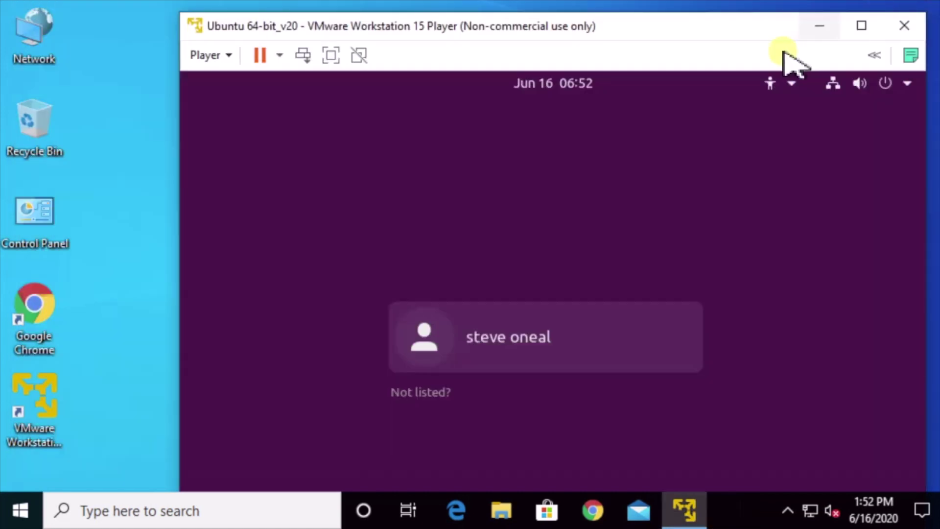
- Maximize the Ubuntu 64-bit_v20 window, then return it to a normal window at the login screen
left_click_drag(690, 34, 652, 1)
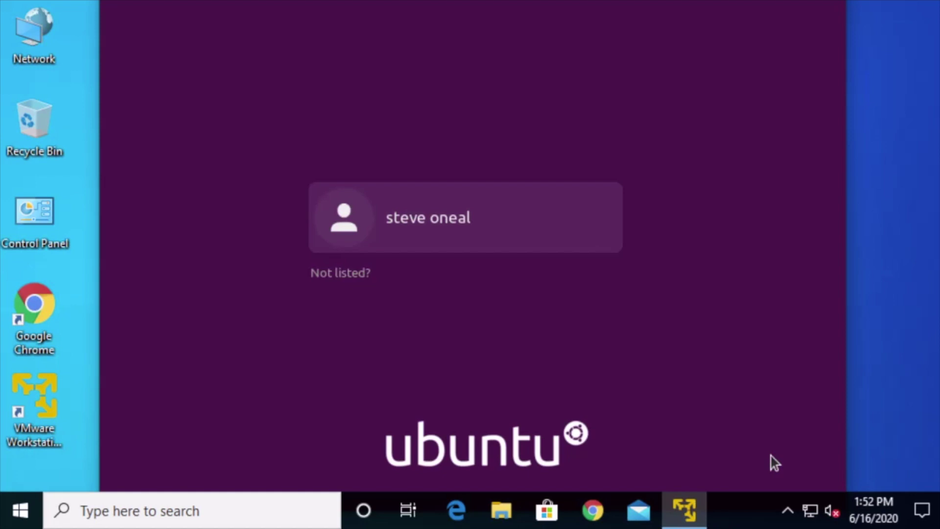
left_click(616, 20)
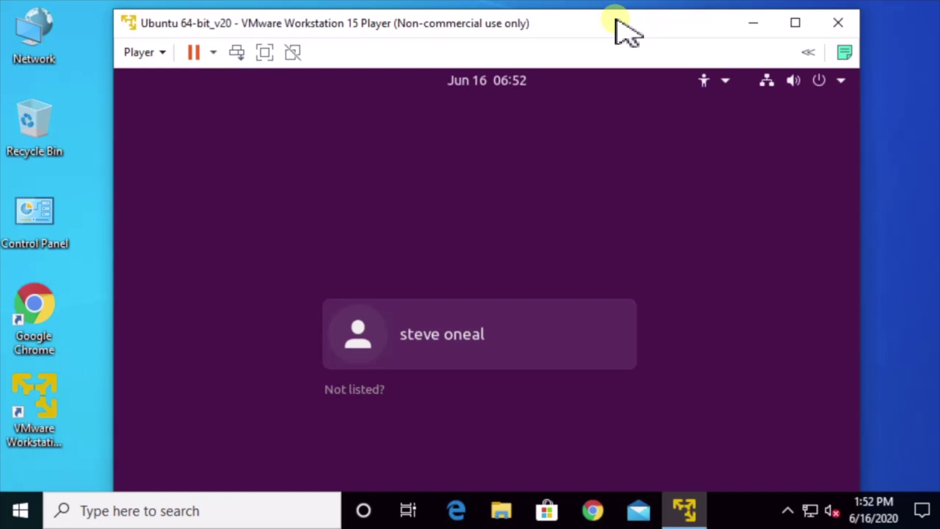